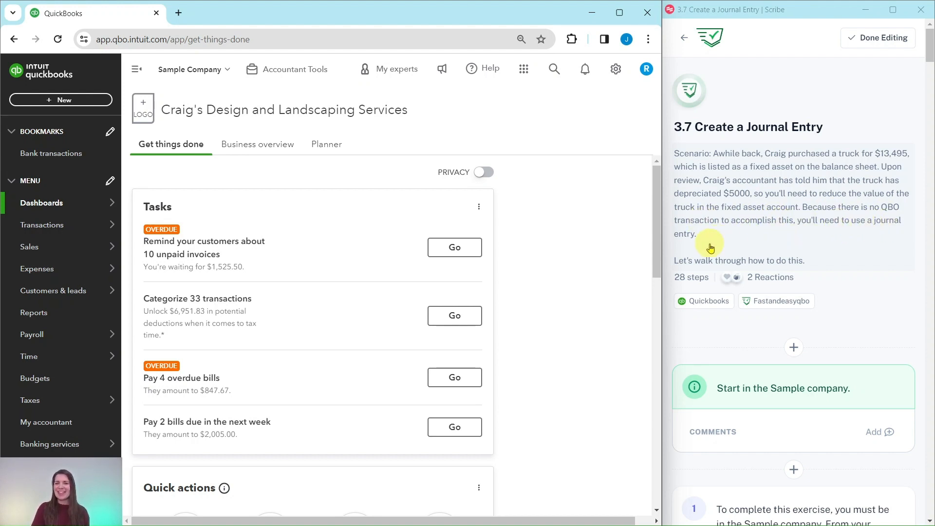
# - Read the exercise instructions for creating a journal entry for the truck's depreciation
pyautogui.scroll(-5, 801, 253)
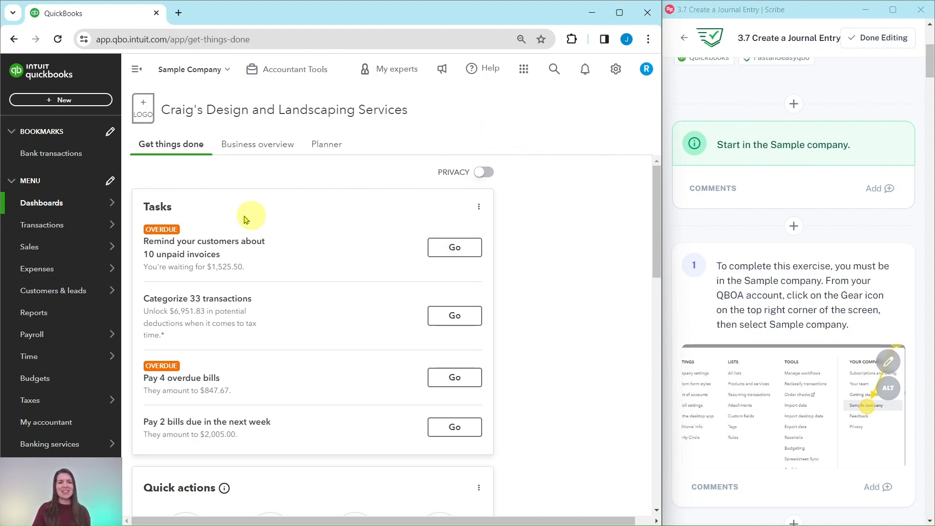
pyautogui.scroll(-10, 768, 261)
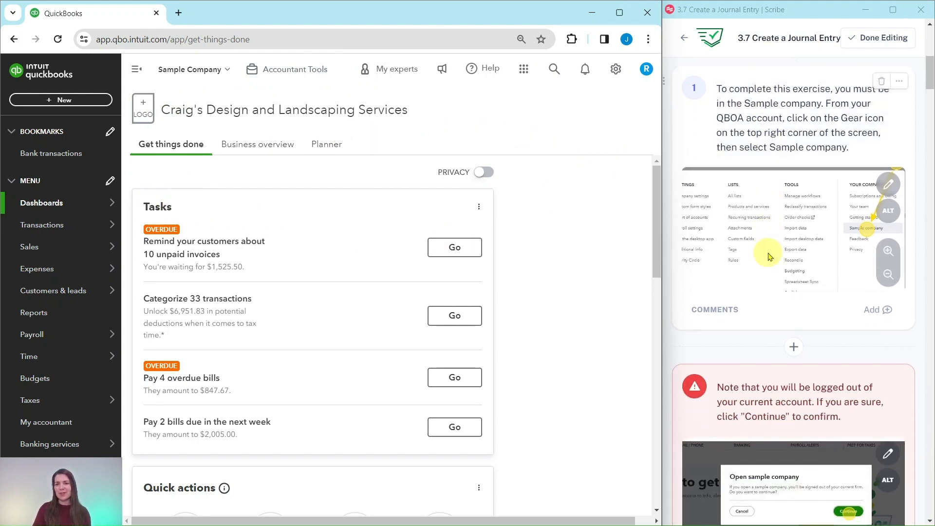
pyautogui.scroll(-5, 768, 257)
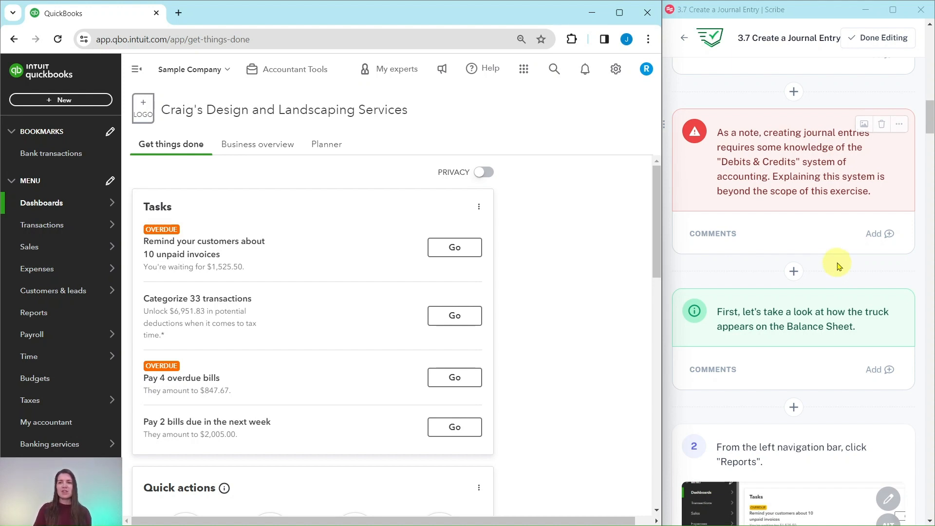
pyautogui.scroll(-4, 841, 263)
pyautogui.scroll(-1, 828, 149)
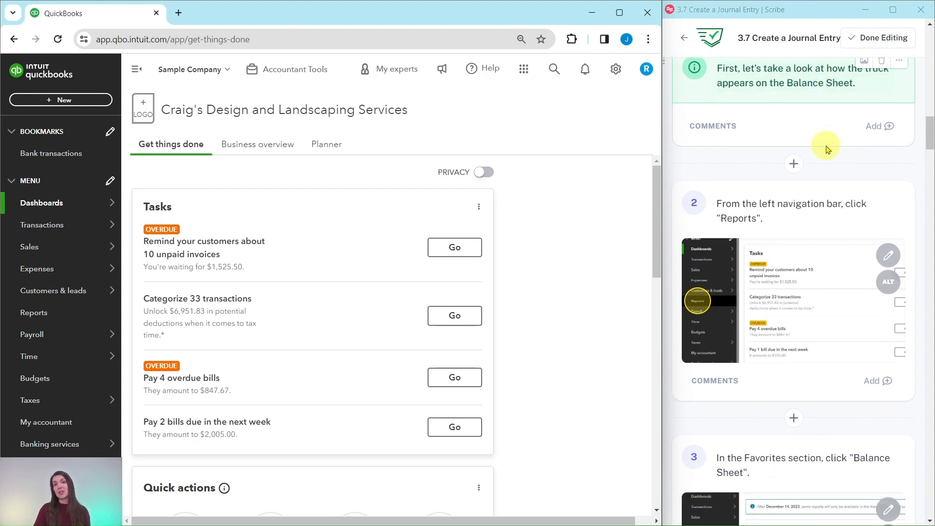
pyautogui.scroll(-2, 829, 149)
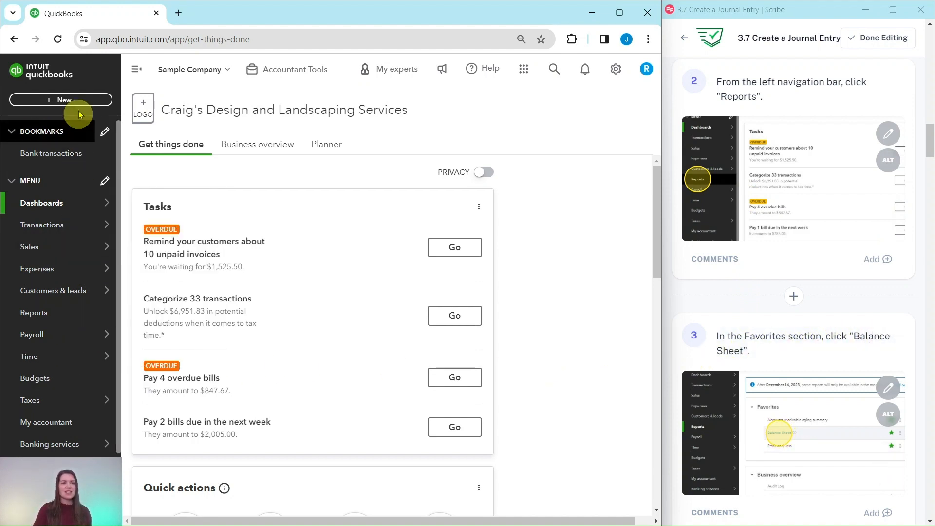
# - Open the Balance Sheet report from Reports and review the truck's original cost under Fixed Assets
pyautogui.click(32, 318)
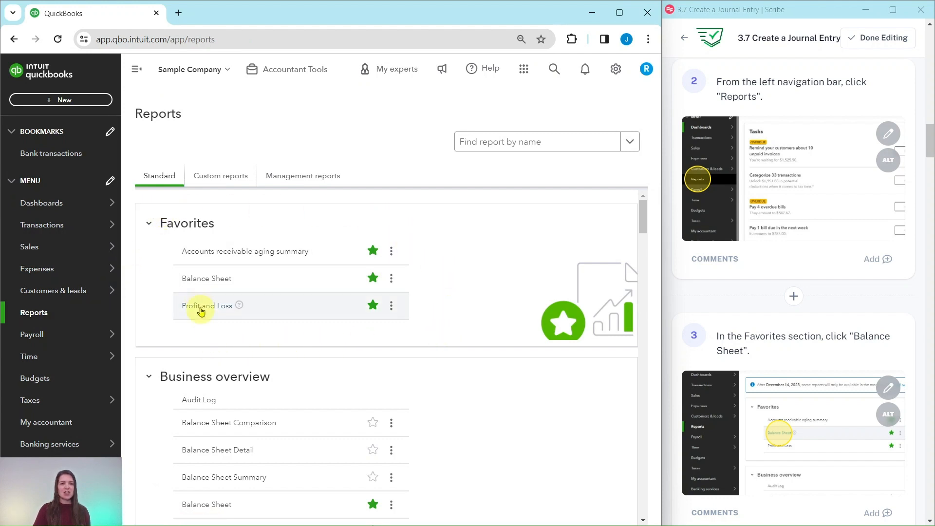
pyautogui.click(197, 281)
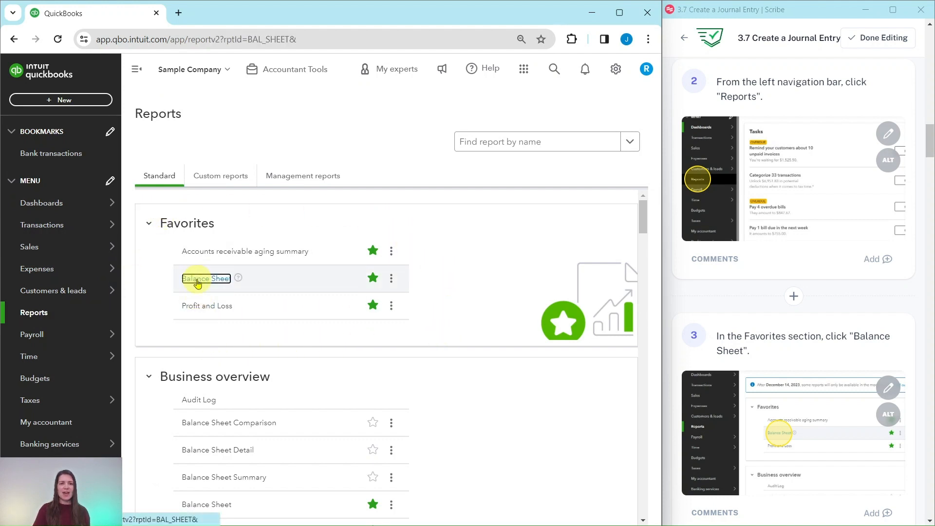
pyautogui.scroll(-10, 811, 285)
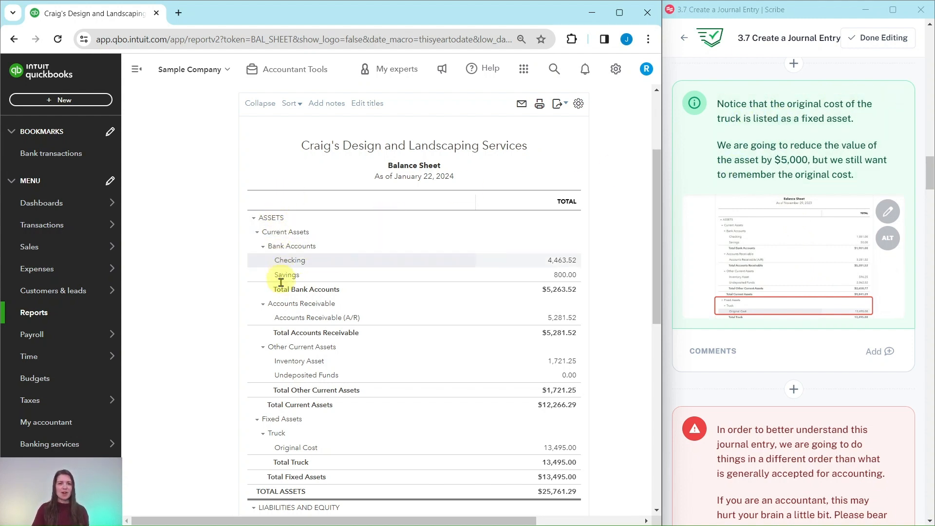
pyautogui.scroll(-3, 312, 385)
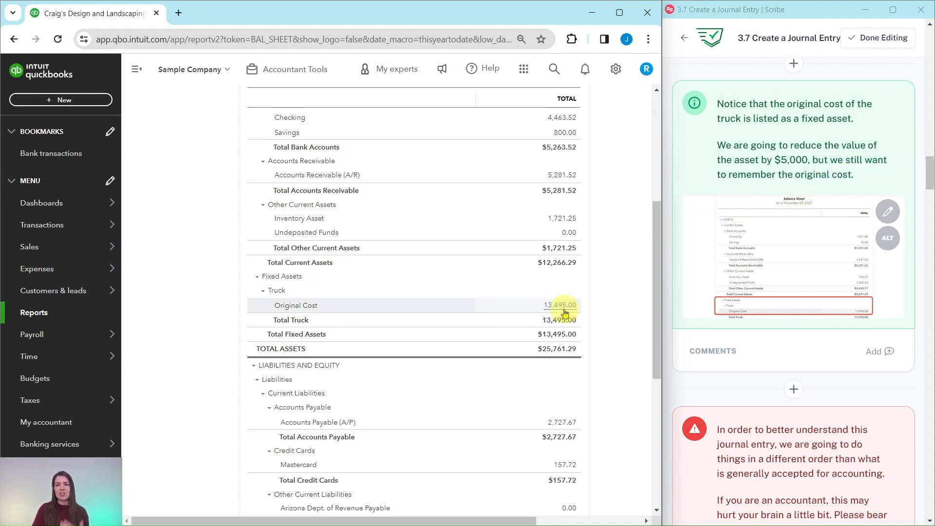
pyautogui.scroll(-6, 736, 184)
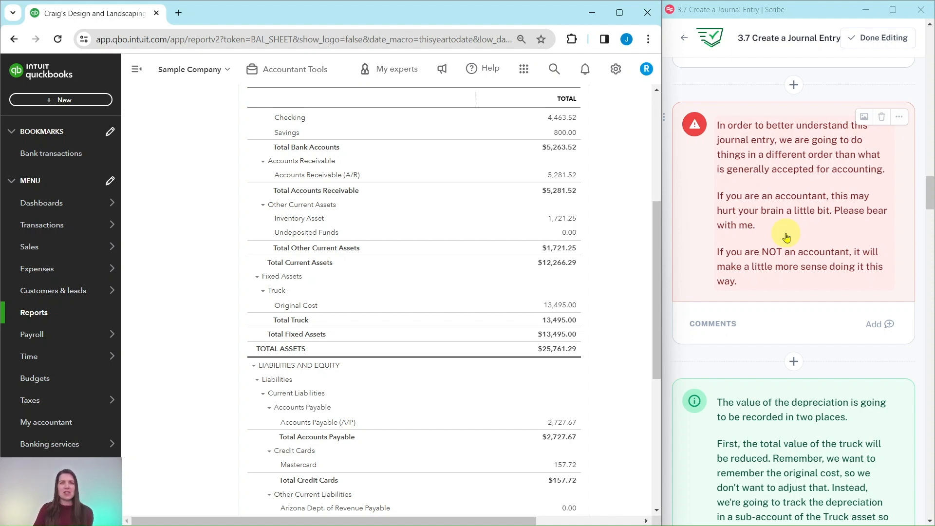
pyautogui.scroll(-6, 787, 238)
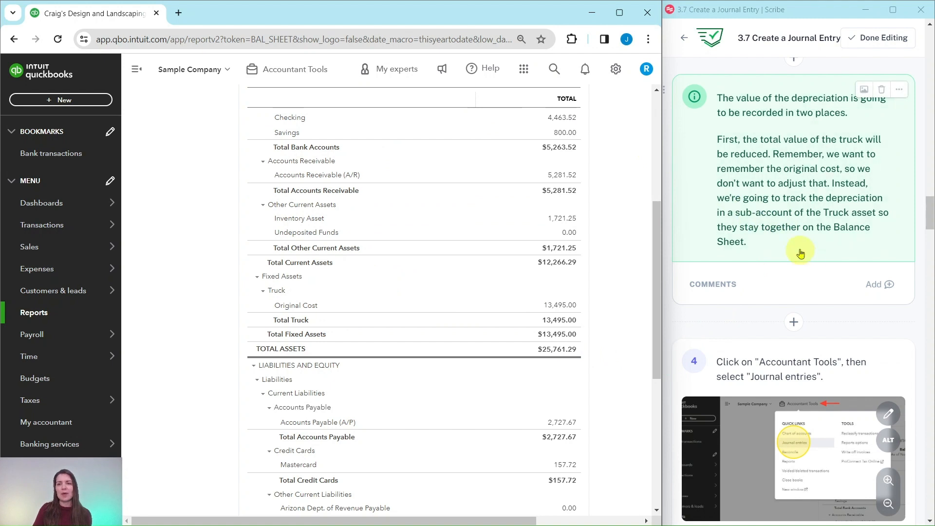
pyautogui.scroll(-3, 796, 249)
pyautogui.scroll(-2, 791, 237)
pyautogui.scroll(1, 787, 232)
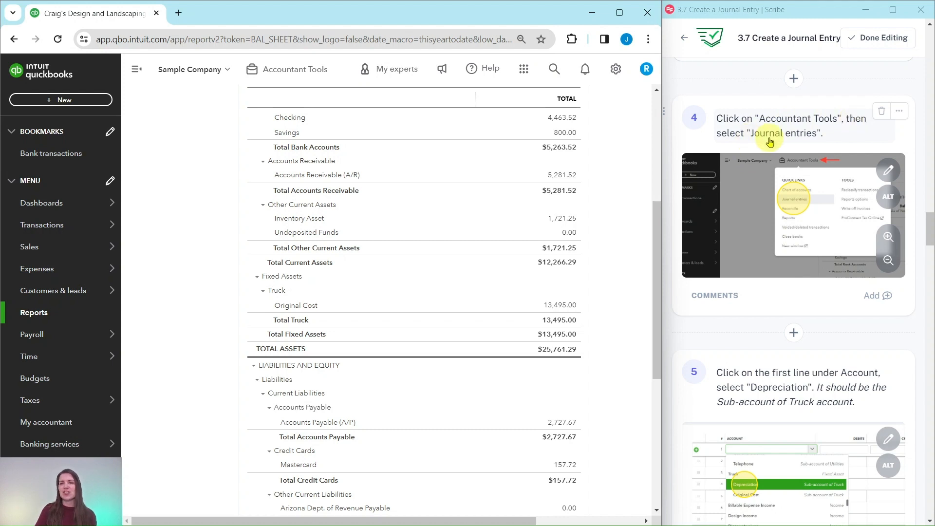
# - Open a new journal entry from Accountant Tools
pyautogui.click(293, 74)
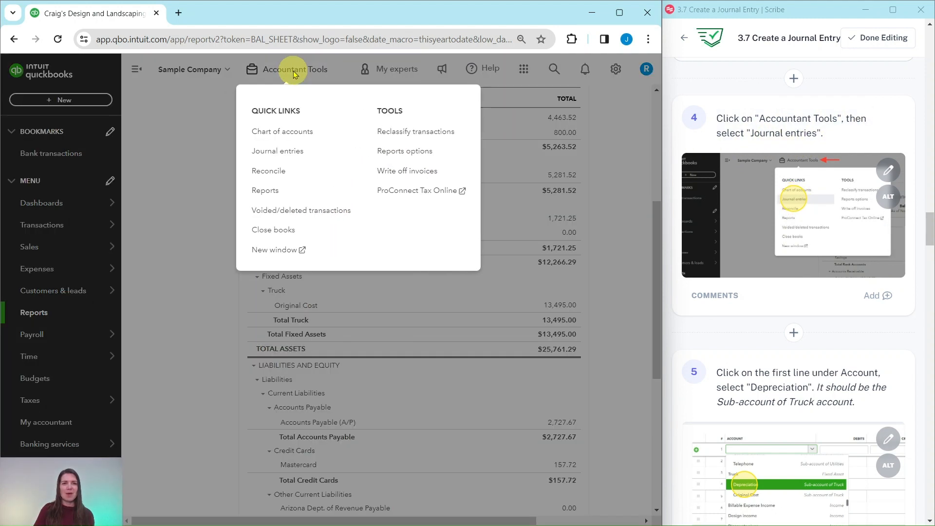
pyautogui.click(273, 152)
pyautogui.scroll(-5, 756, 220)
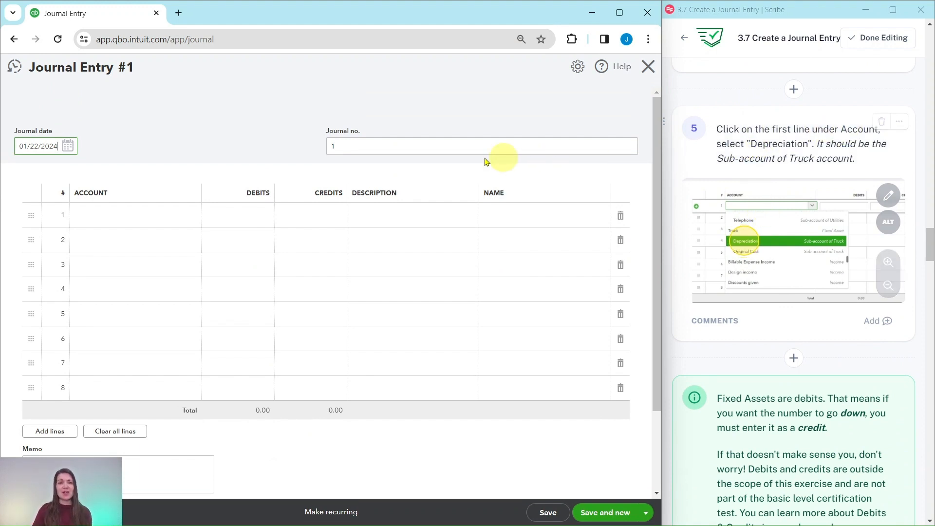
# - Set the first line's account to Depreciation, the sub-account of Truck
pyautogui.click(109, 218)
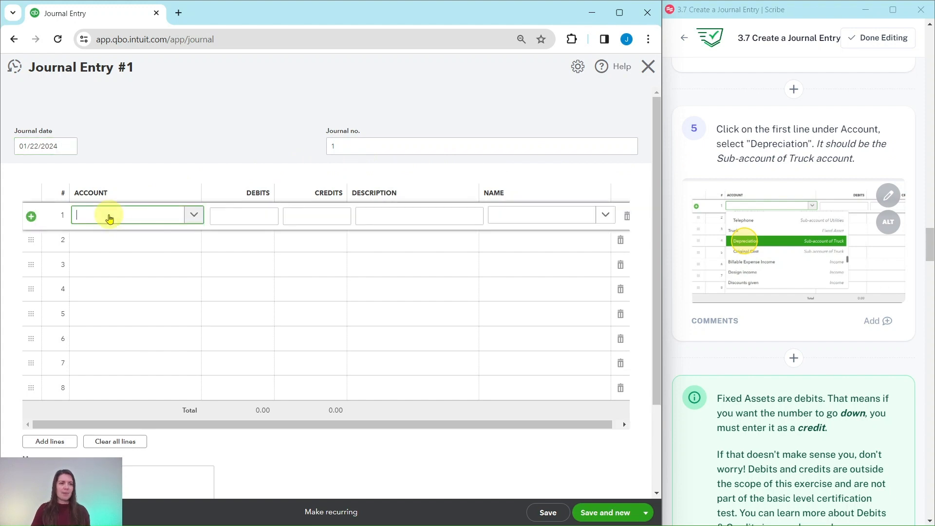
pyautogui.write('de')
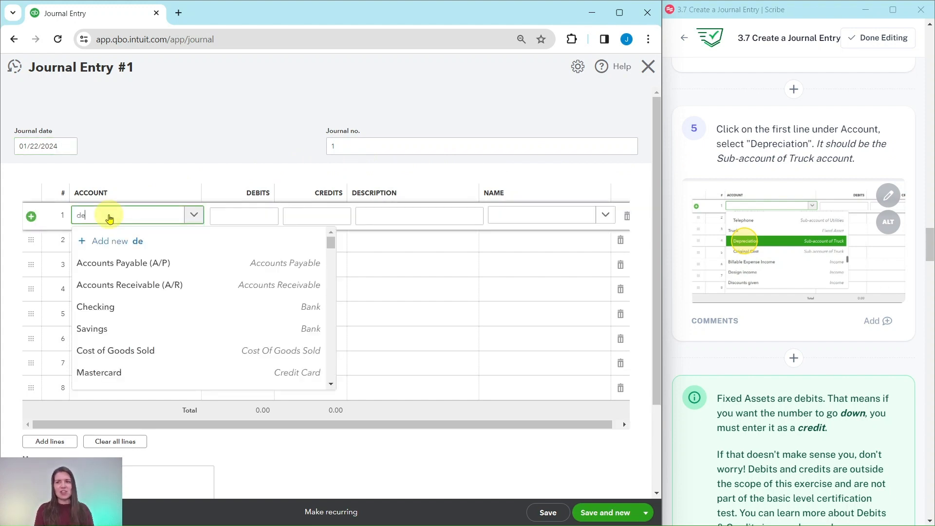
pyautogui.write('preciation')
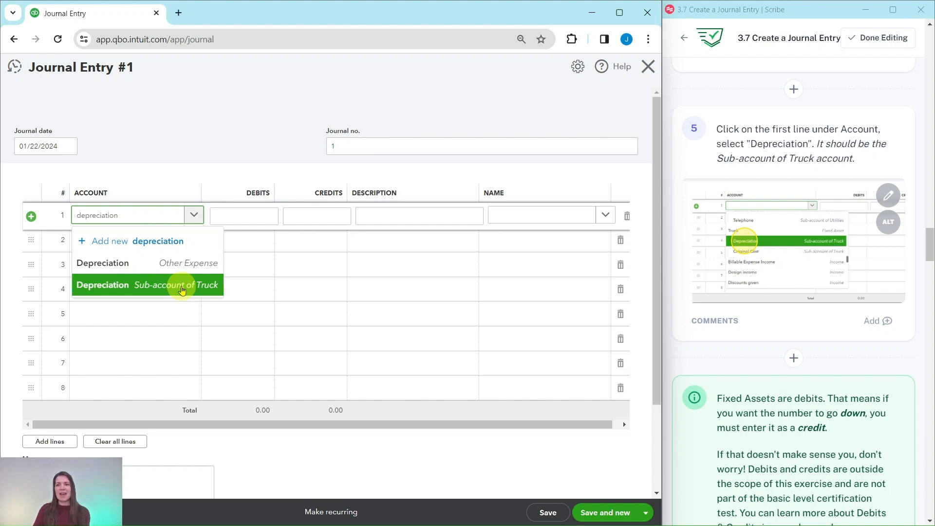
pyautogui.scroll(8, 795, 293)
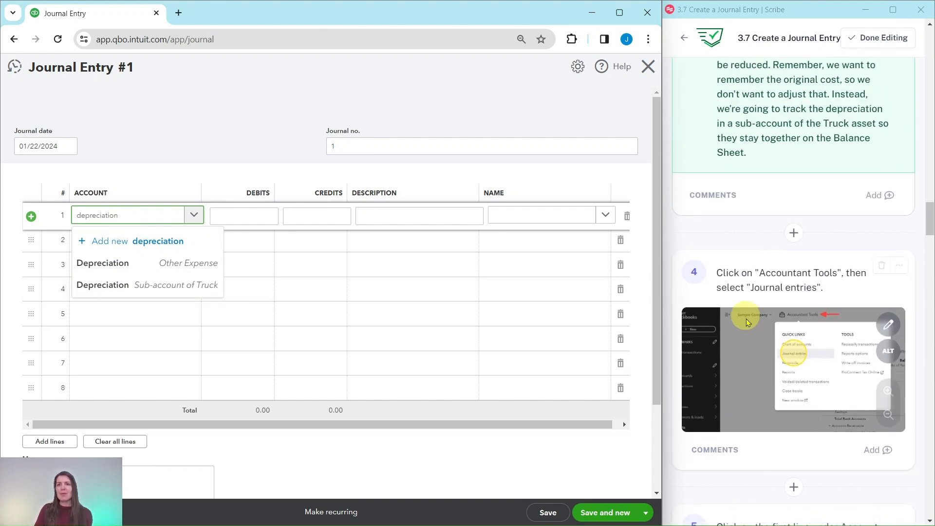
pyautogui.scroll(2, 748, 322)
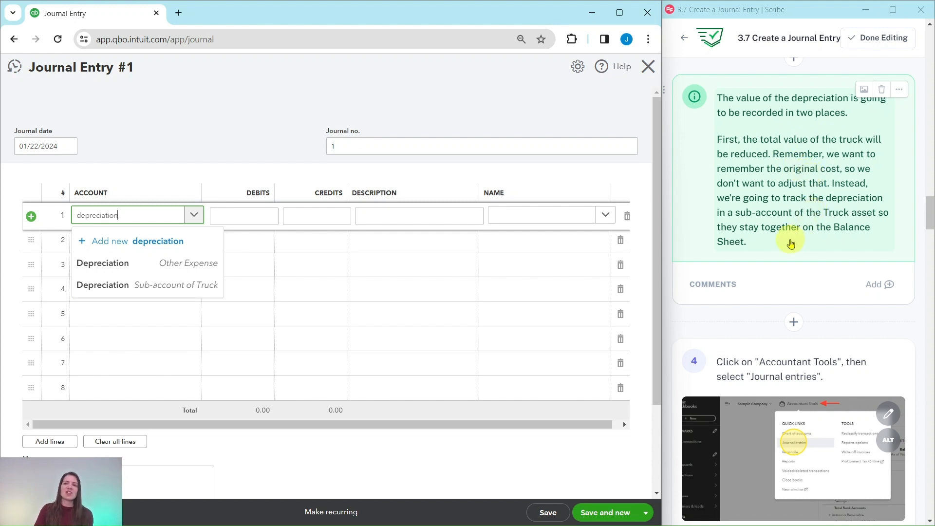
pyautogui.scroll(-10, 791, 238)
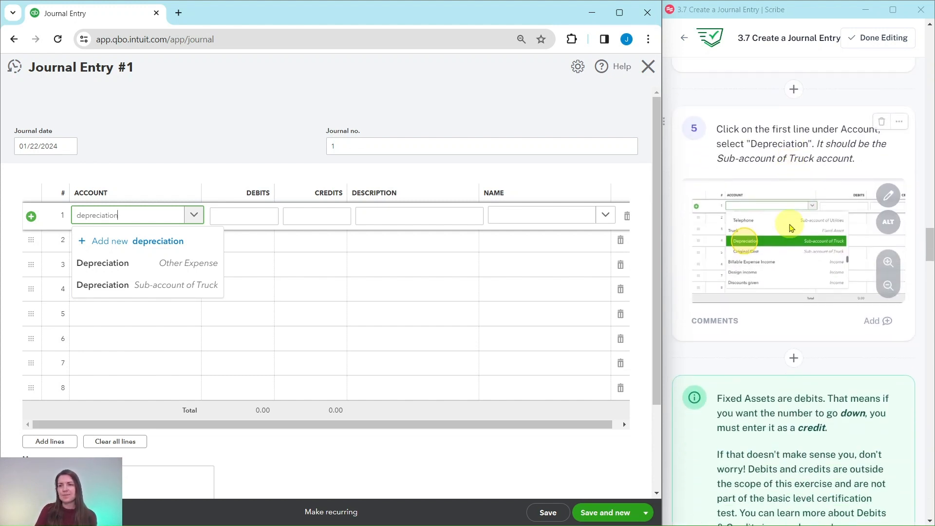
pyautogui.click(174, 291)
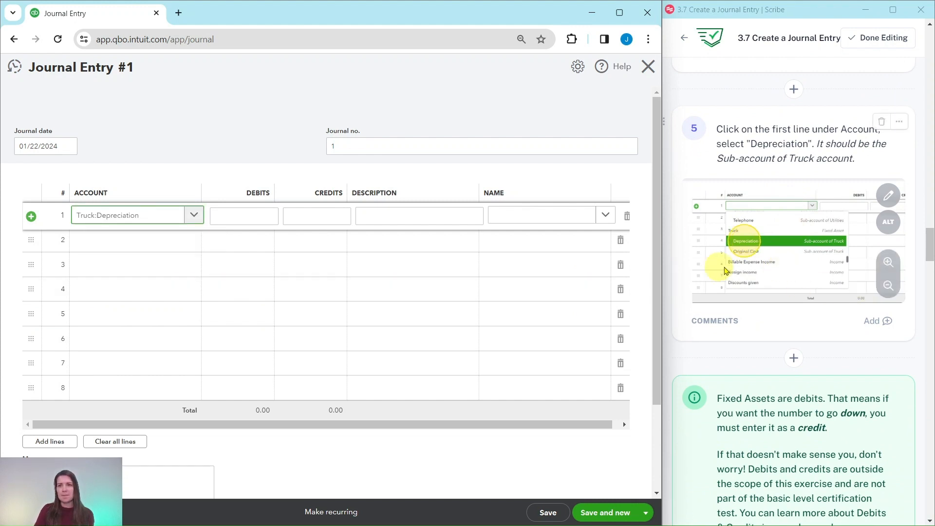
# - Enter a credit of 5000 on the first line
pyautogui.scroll(-5, 779, 265)
pyautogui.scroll(-2, 781, 266)
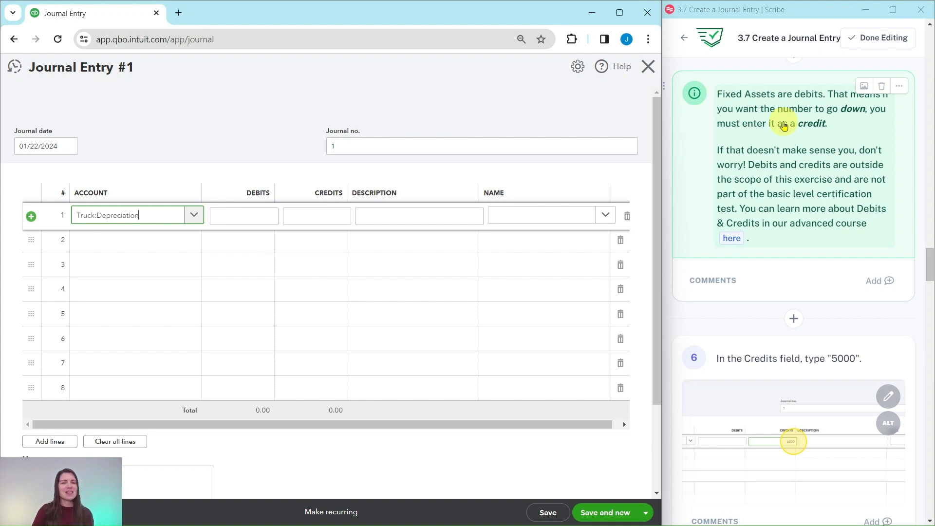
pyautogui.scroll(-2, 799, 166)
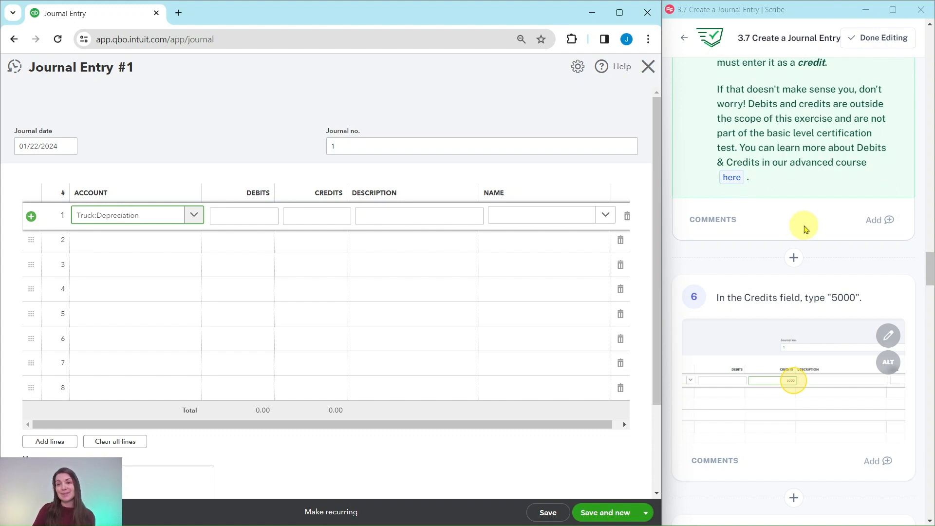
pyautogui.scroll(-4, 805, 229)
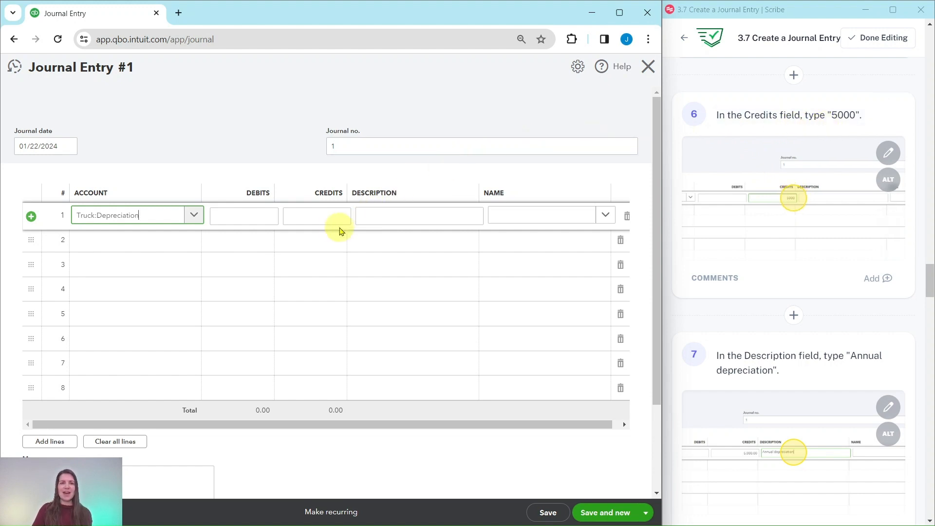
pyautogui.click(329, 213)
pyautogui.write('5000')
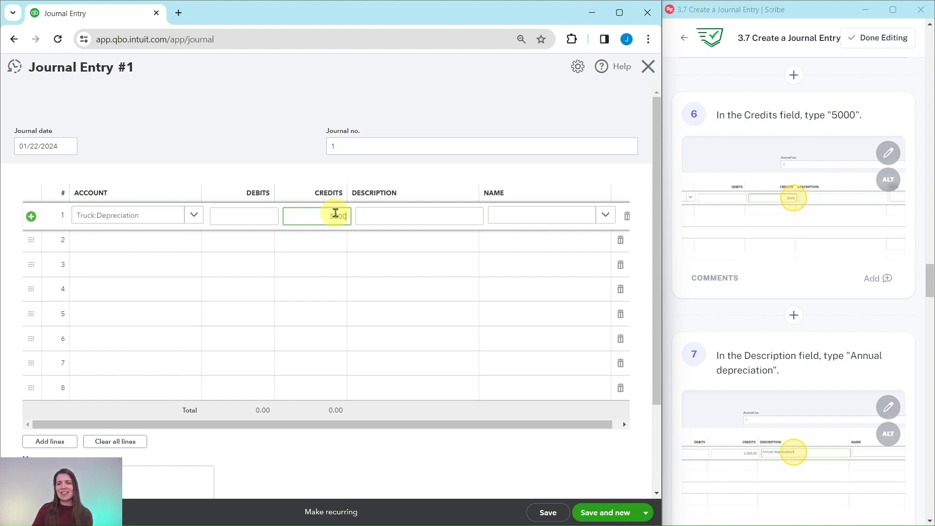
# - Enter the first line's description as Annual depreciation
pyautogui.click(368, 214)
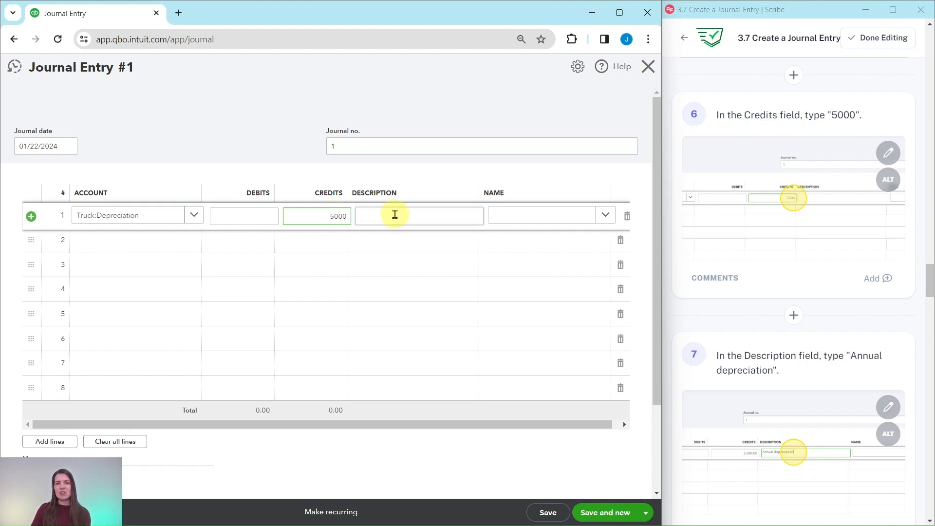
pyautogui.scroll(-3, 834, 307)
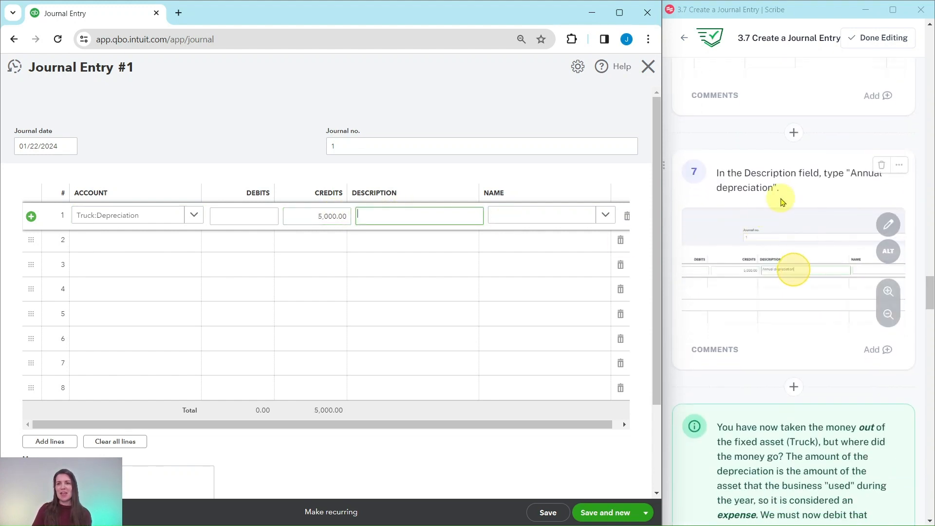
pyautogui.write('A')
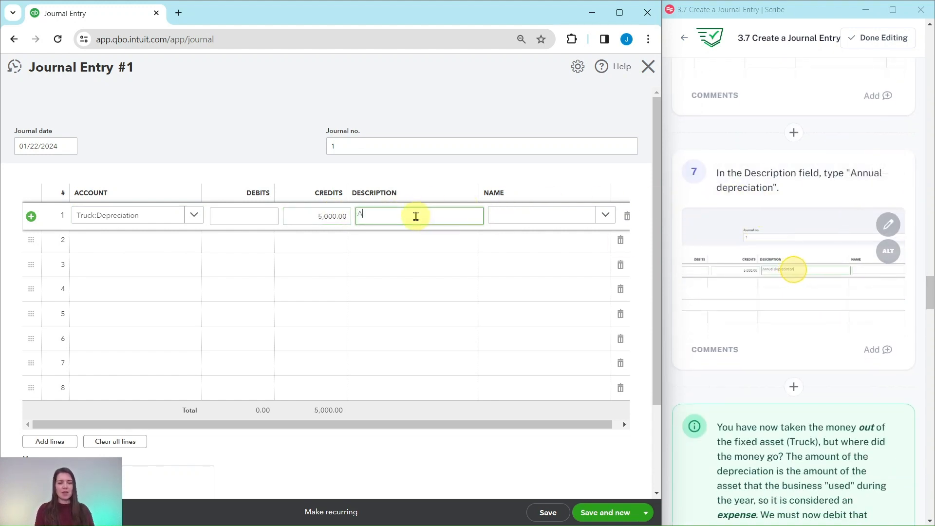
pyautogui.write('nnual de')
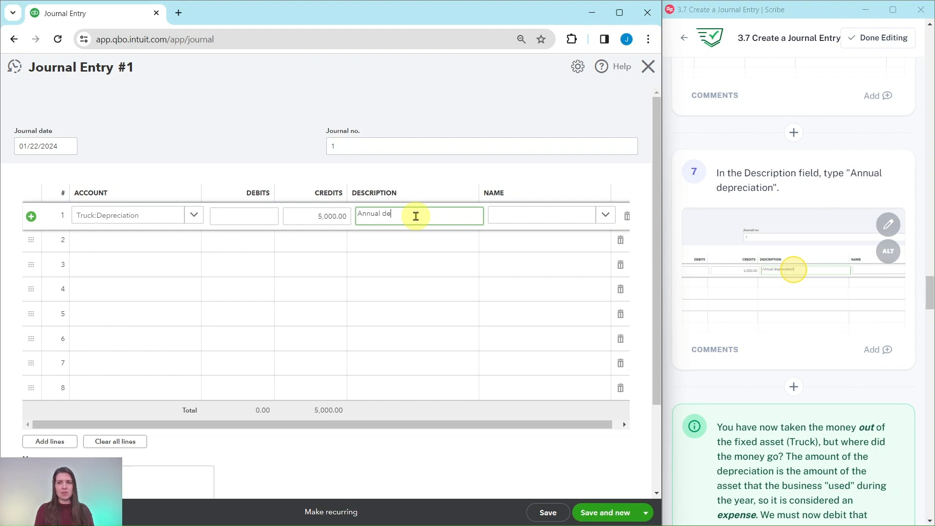
pyautogui.write('preciation')
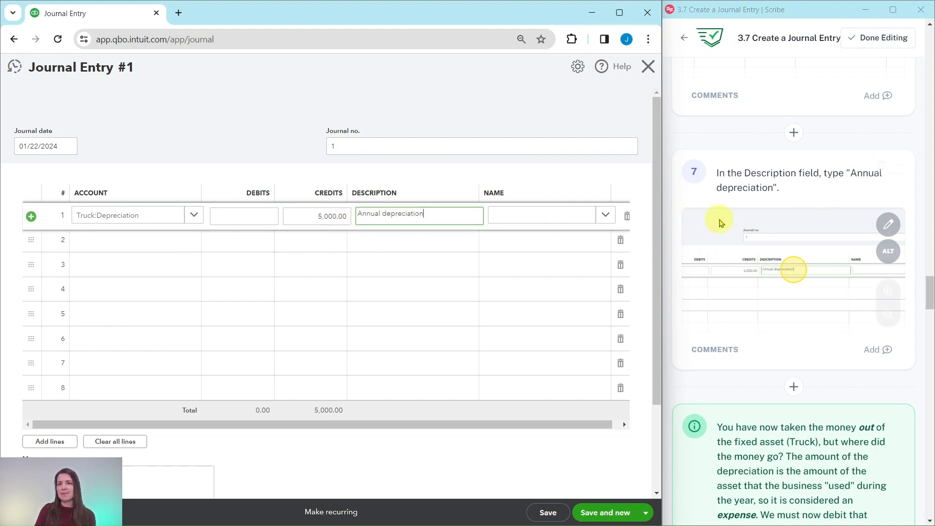
# - Set the second line's account to Depreciation, the Other Expense account
pyautogui.scroll(-5, 762, 220)
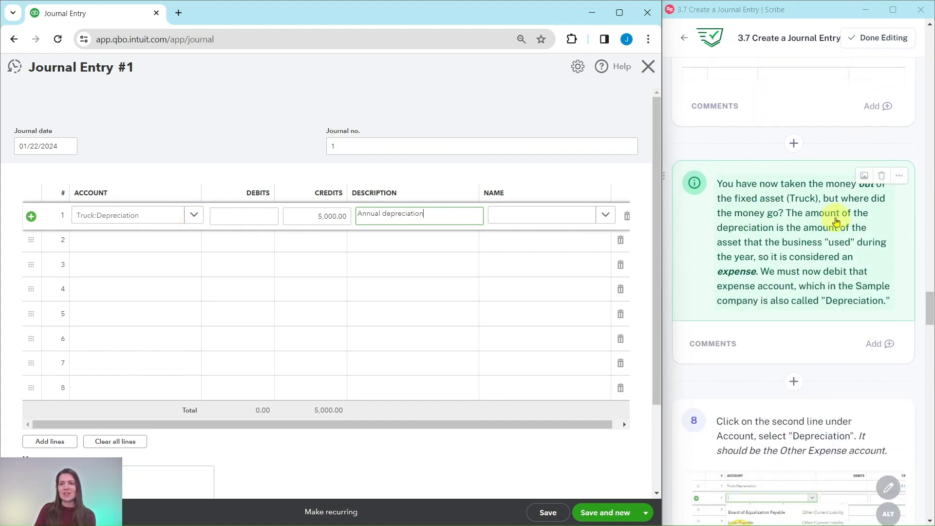
pyautogui.scroll(-1, 837, 222)
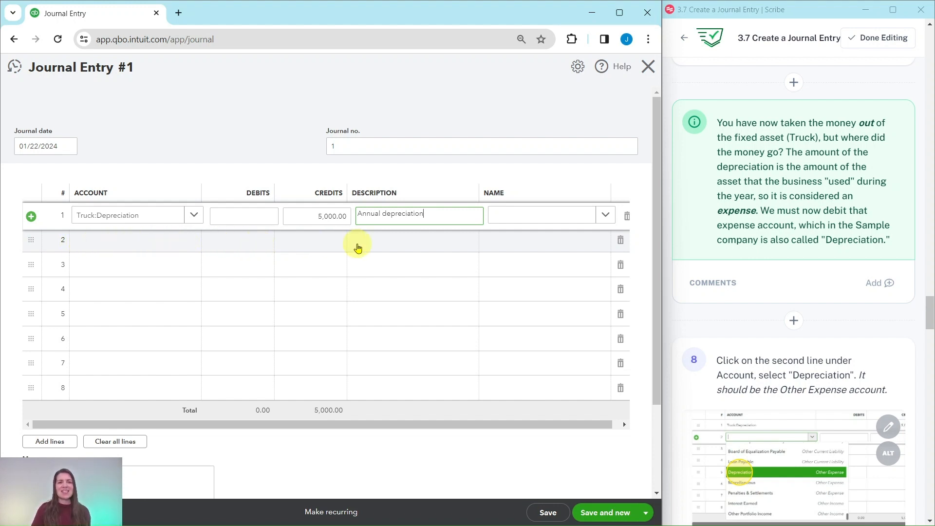
pyautogui.scroll(-5, 799, 239)
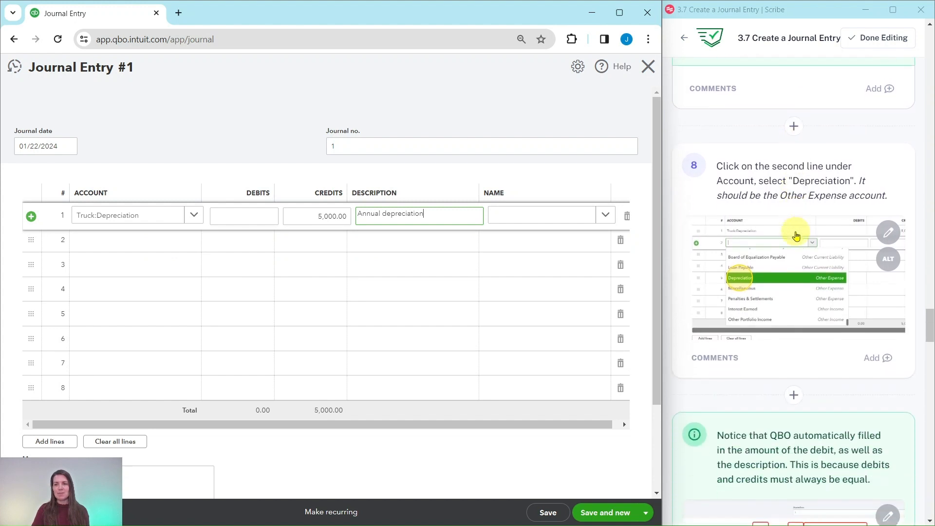
pyautogui.scroll(1, 796, 237)
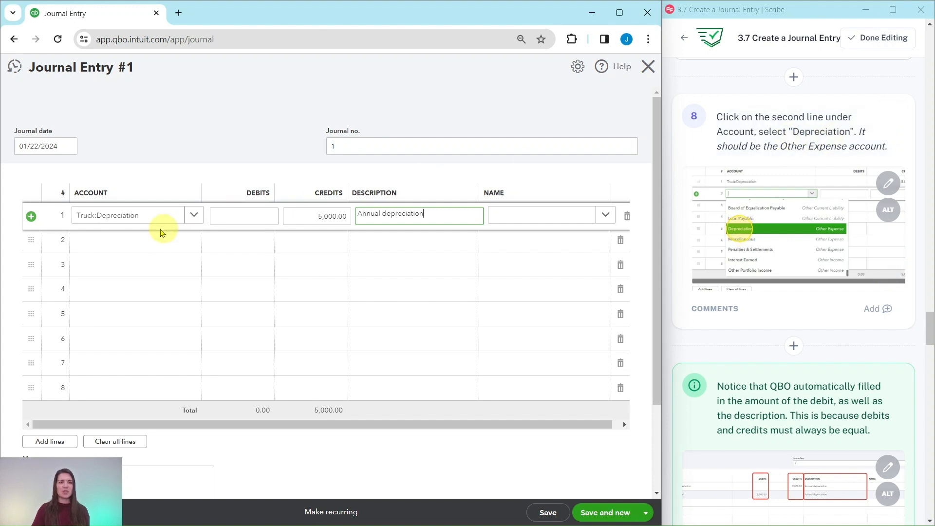
pyautogui.click(101, 245)
pyautogui.write('d')
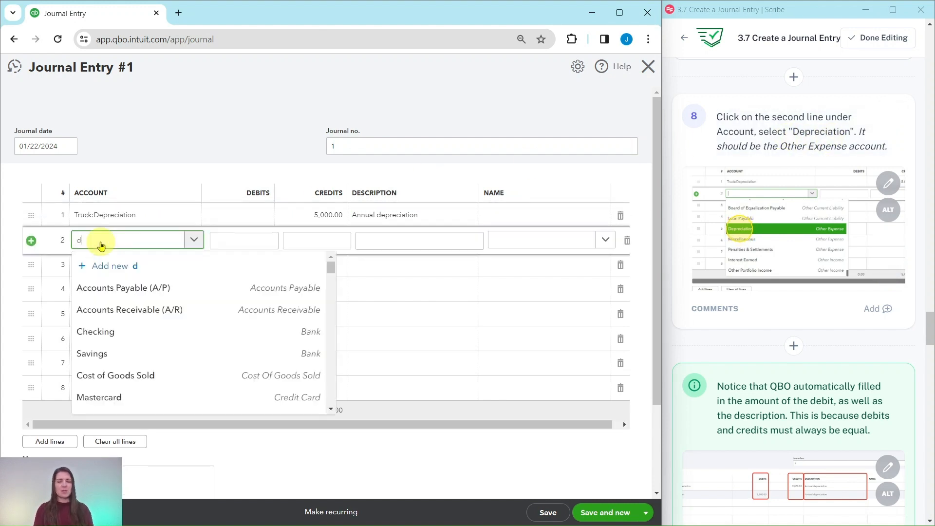
pyautogui.write('epreciation')
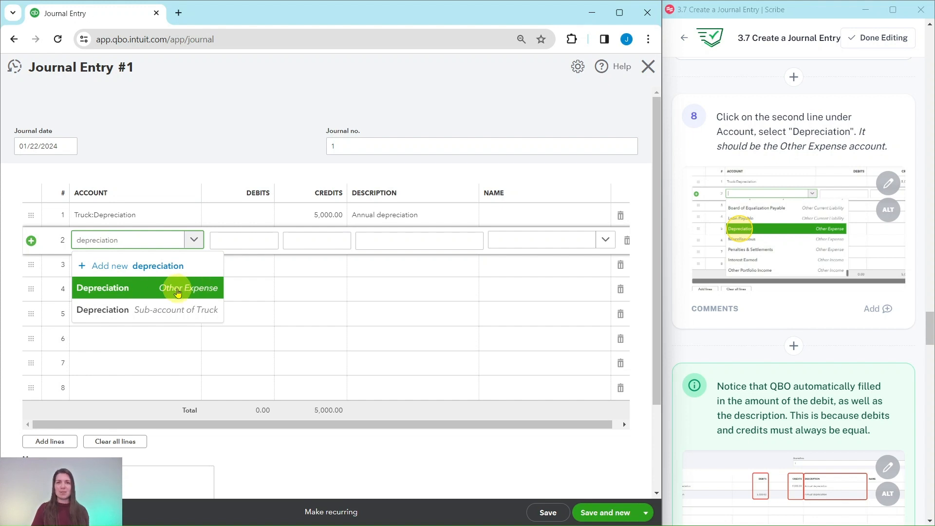
pyautogui.click(100, 291)
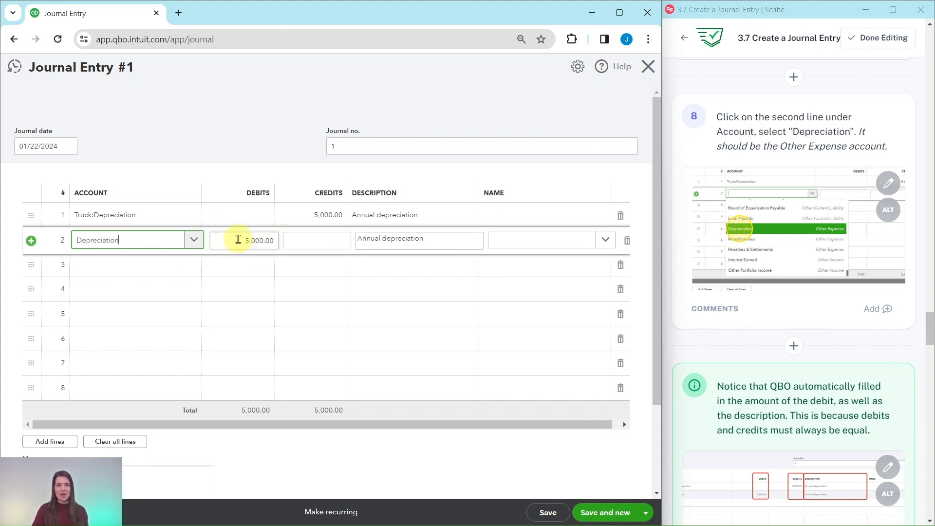
# - Move the Truck:Depreciation line below the Depreciation line so the debit comes first
pyautogui.scroll(-5, 811, 351)
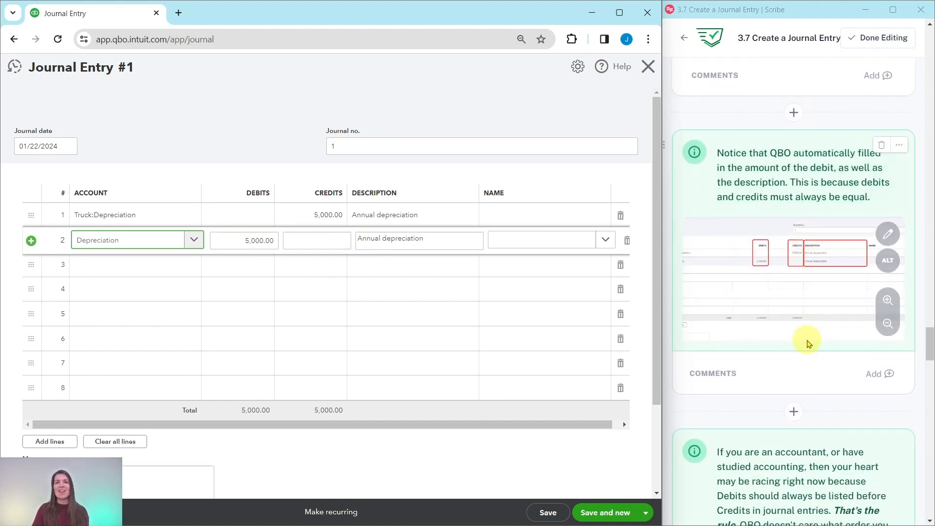
pyautogui.scroll(-3, 807, 344)
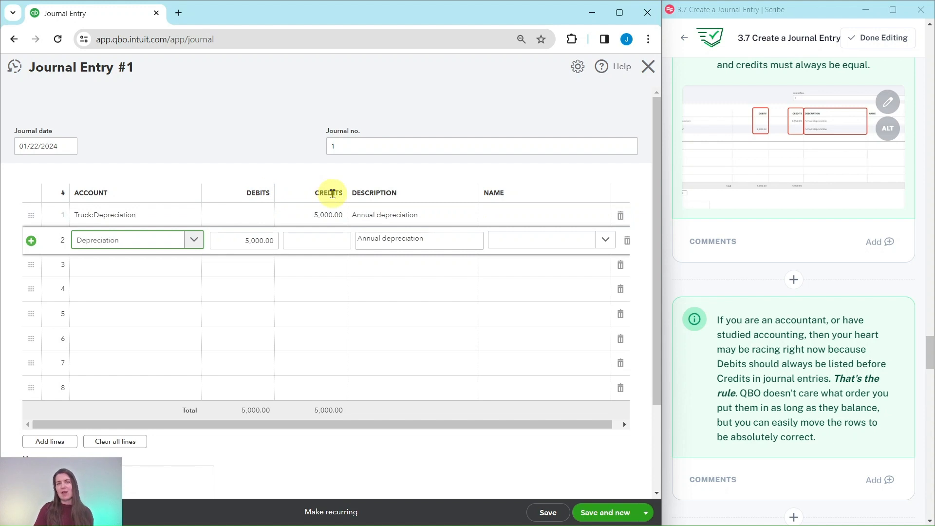
pyautogui.scroll(-4, 729, 215)
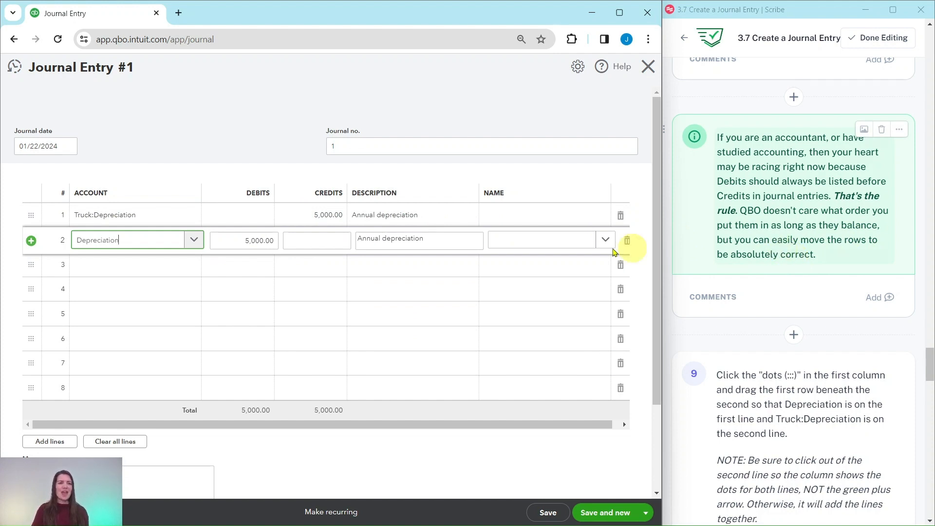
pyautogui.scroll(-3, 811, 287)
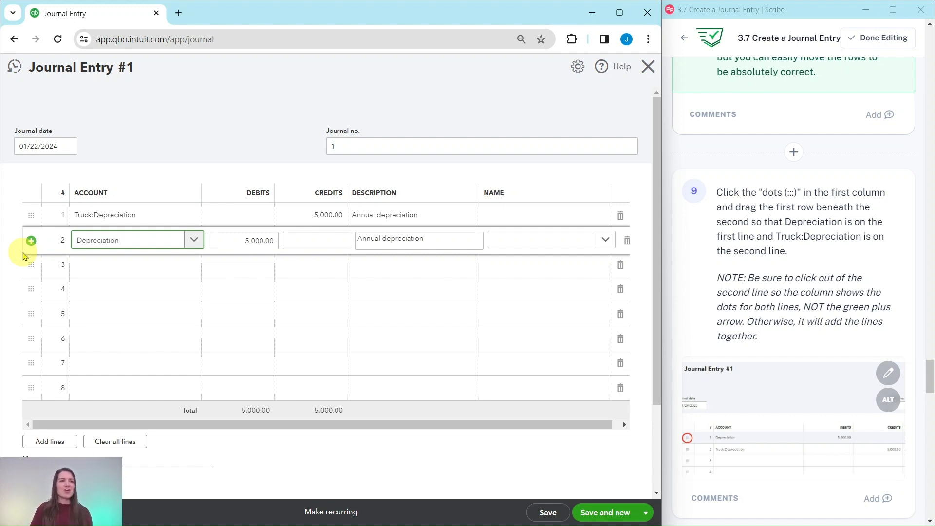
pyautogui.click(171, 163)
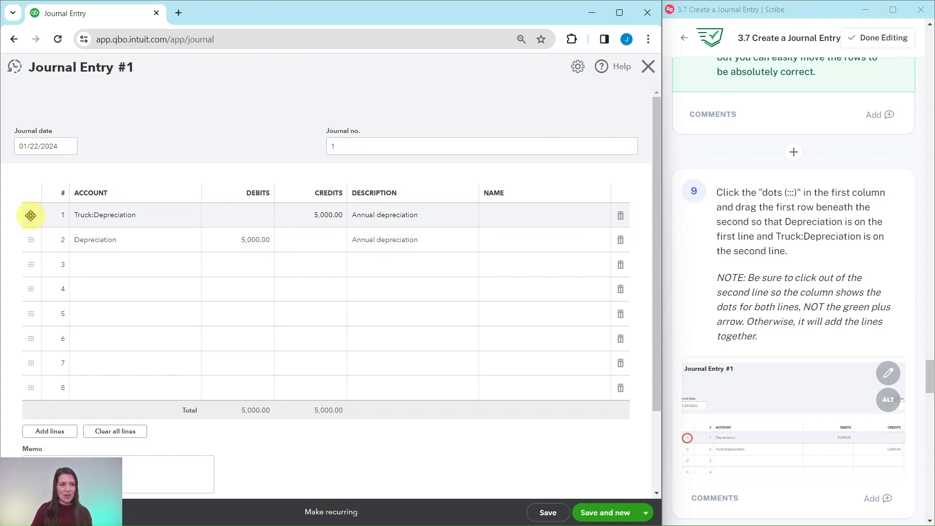
pyautogui.moveTo(31, 216); pyautogui.dragTo(32, 254)
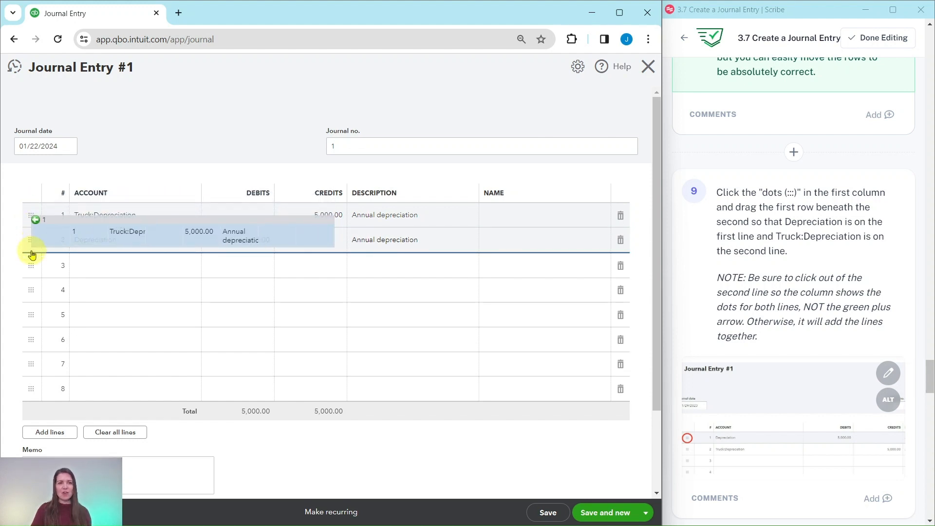
pyautogui.moveTo(32, 255); pyautogui.dragTo(28, 252)
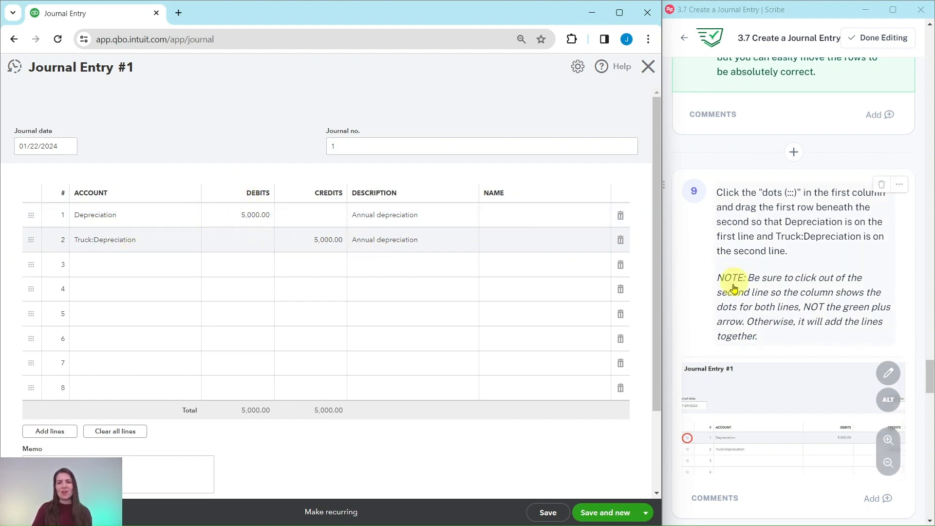
# - Save and close the journal entry
pyautogui.scroll(-8, 736, 297)
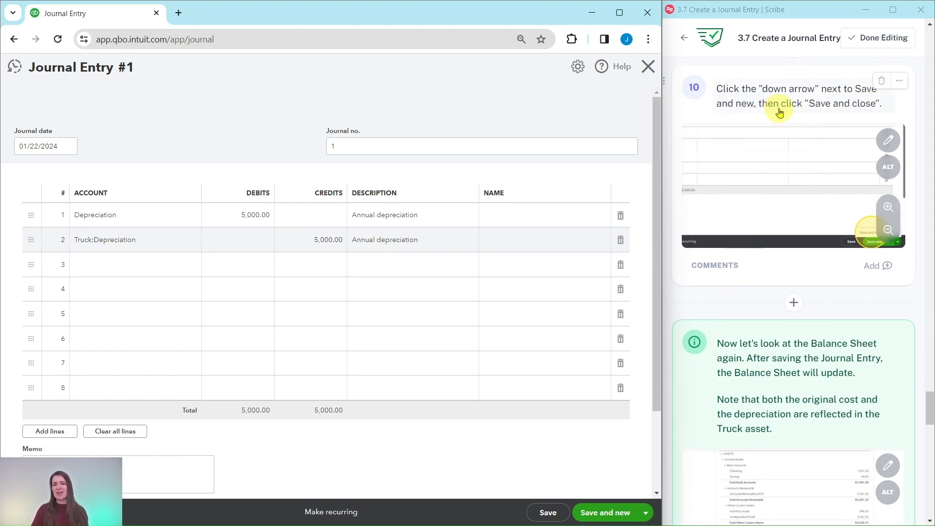
pyautogui.click(646, 513)
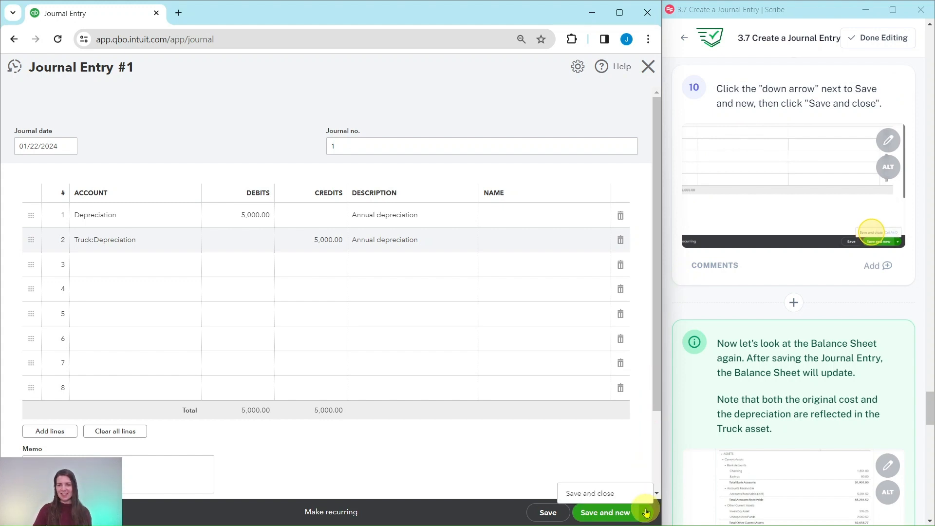
pyautogui.click(590, 494)
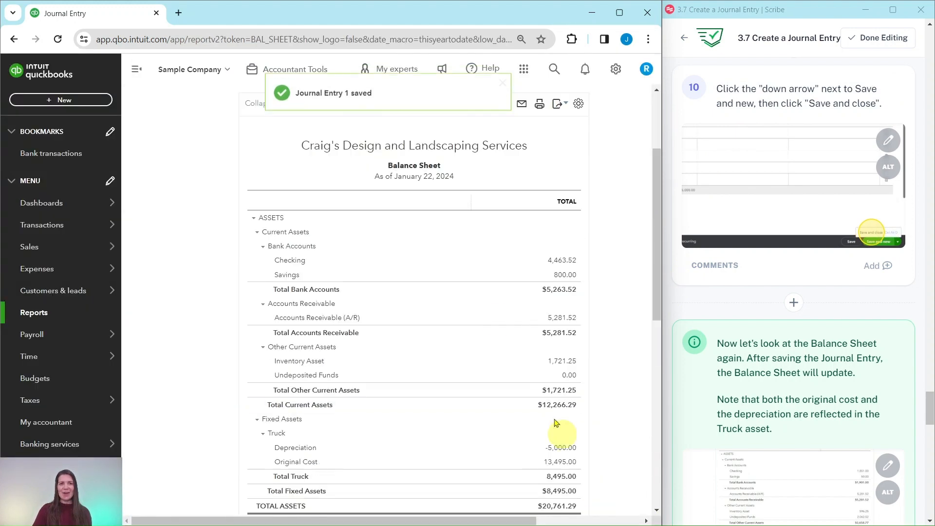
# - Review the Truck fixed asset lines on the Balance Sheet report
pyautogui.scroll(-4, 788, 312)
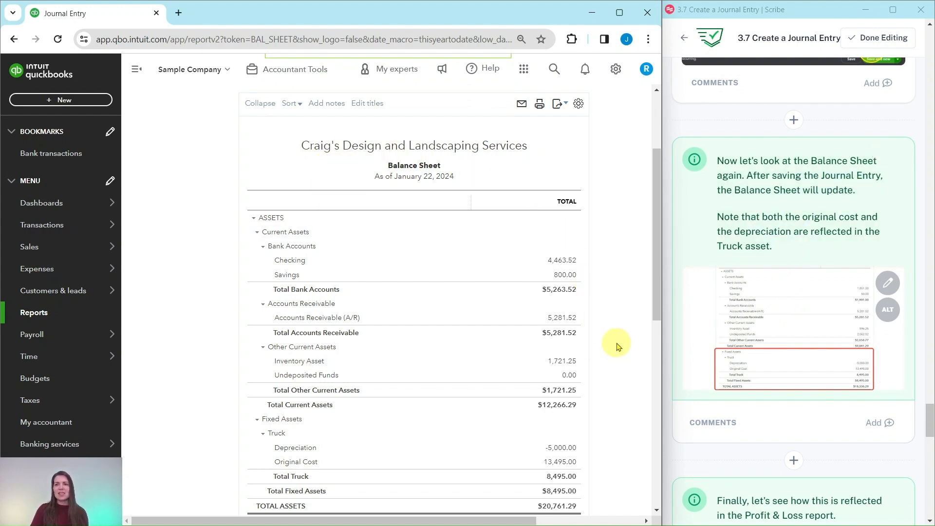
pyautogui.scroll(-1, 618, 347)
pyautogui.scroll(-3, 615, 341)
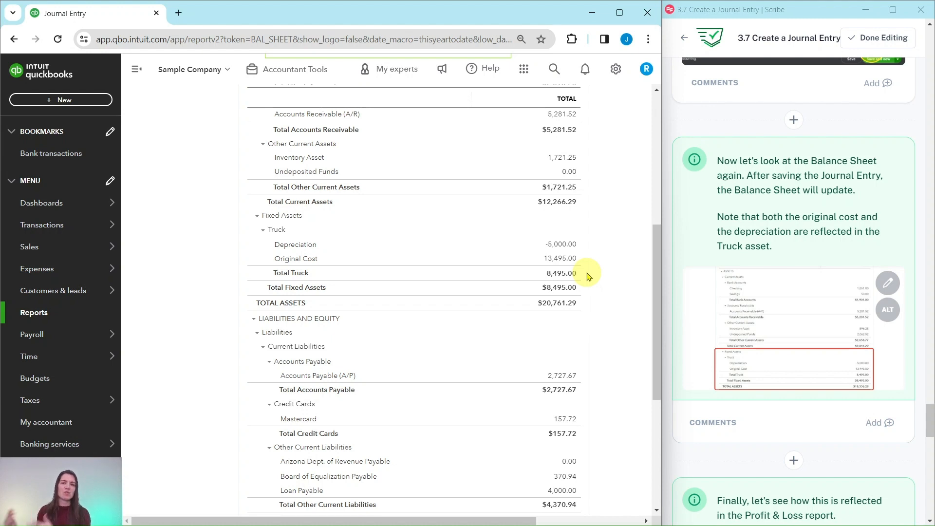
pyautogui.scroll(-7, 701, 267)
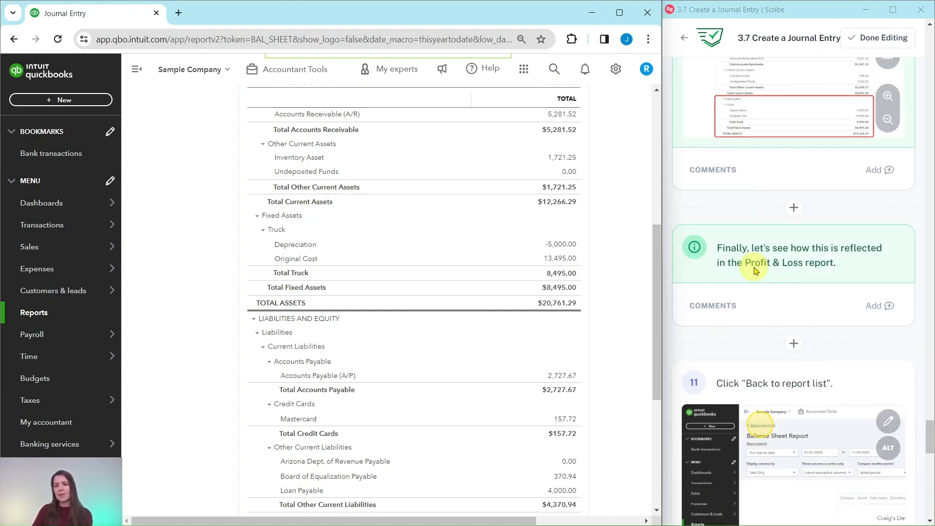
pyautogui.scroll(-1, 755, 270)
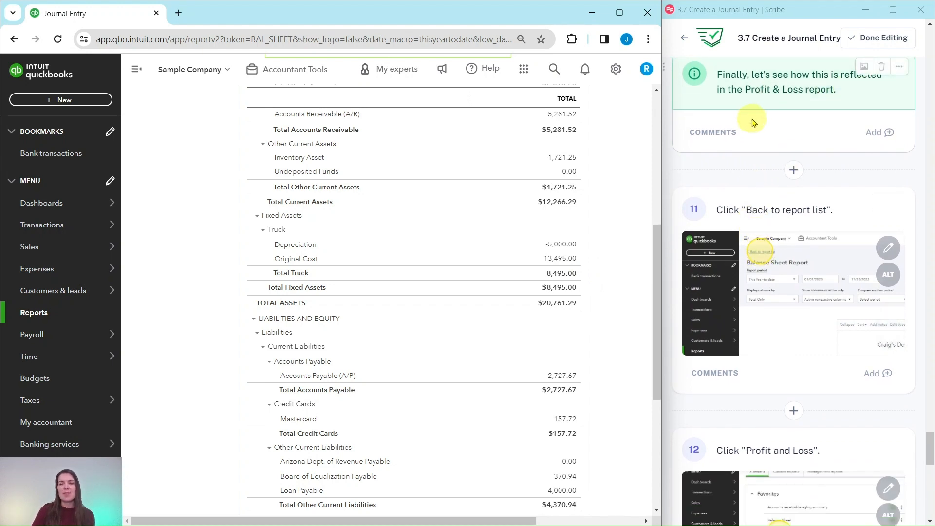
pyautogui.scroll(-2, 765, 119)
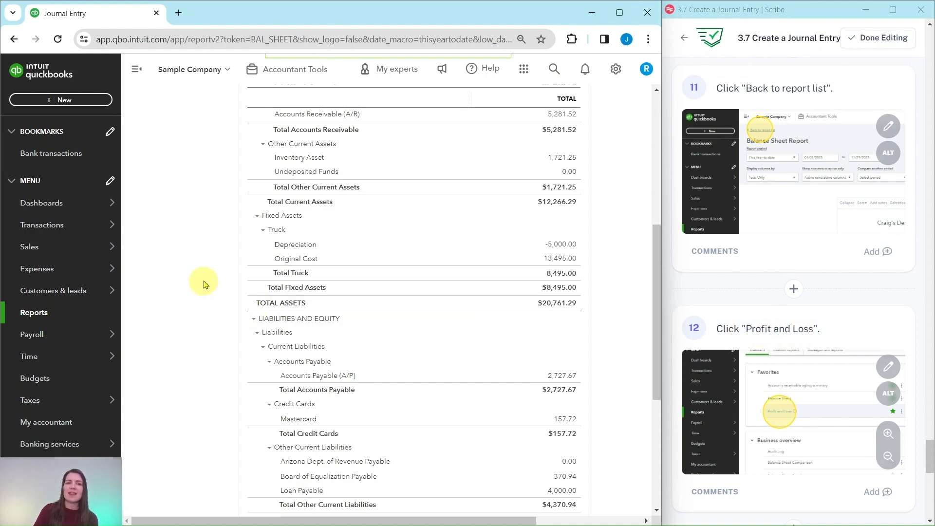
pyautogui.scroll(7, 200, 204)
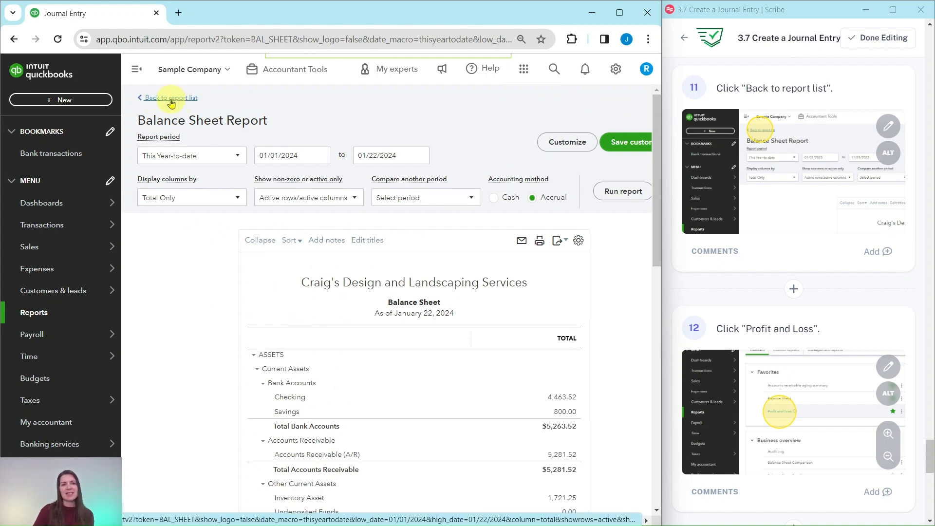
# - Open the Profit and Loss report from the report list and review its Other Expenses section
pyautogui.click(171, 99)
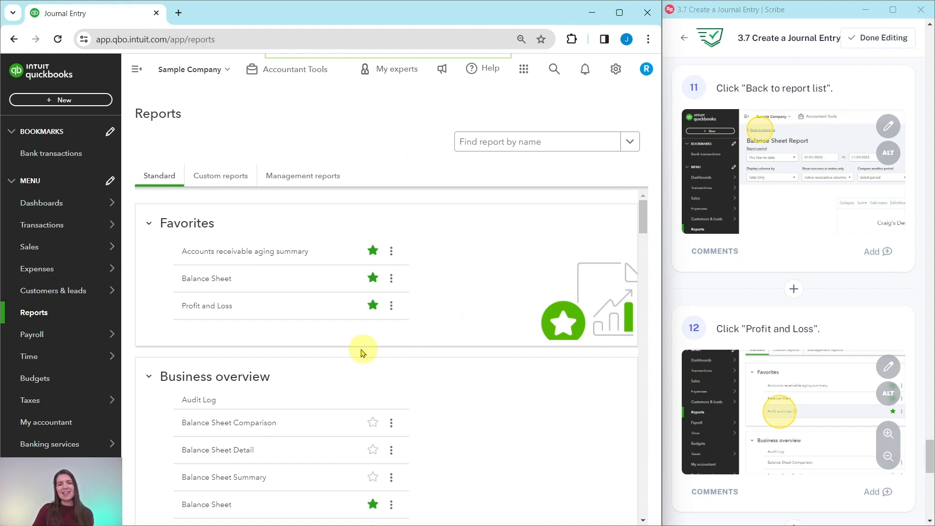
pyautogui.click(206, 305)
pyautogui.scroll(-4, 414, 317)
pyautogui.scroll(-5, 781, 306)
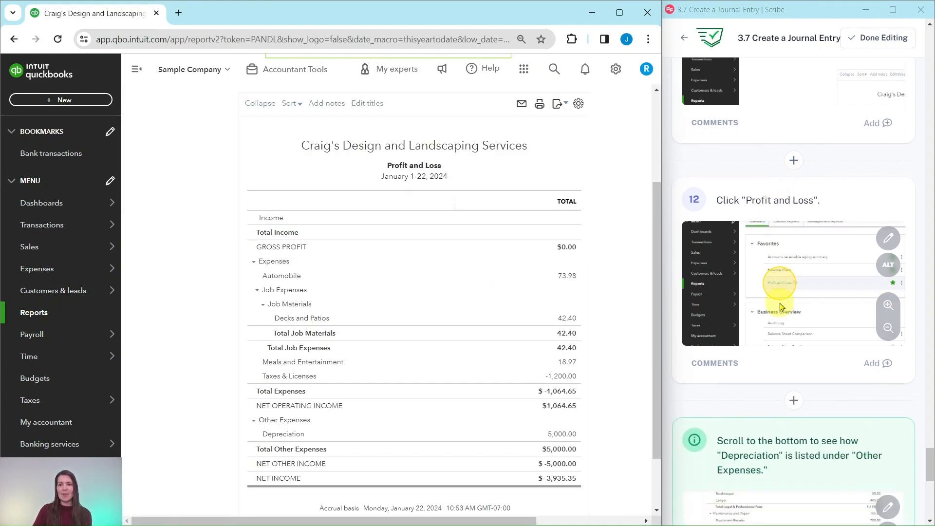
pyautogui.scroll(-3, 781, 306)
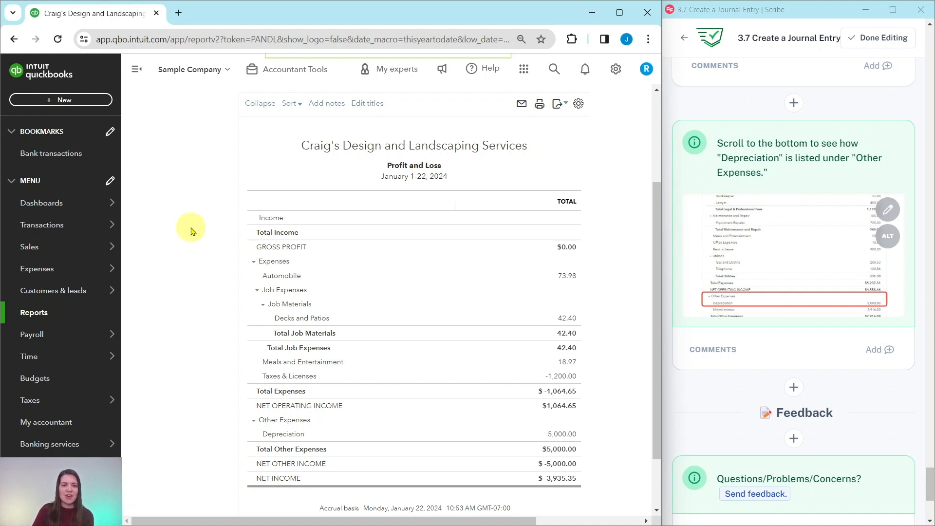
pyautogui.scroll(-2, 446, 280)
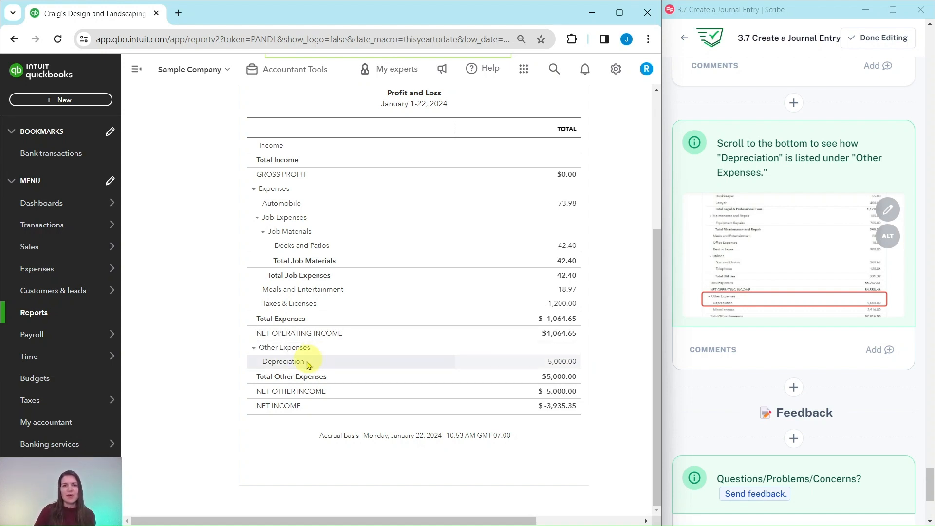
pyautogui.scroll(4, 609, 401)
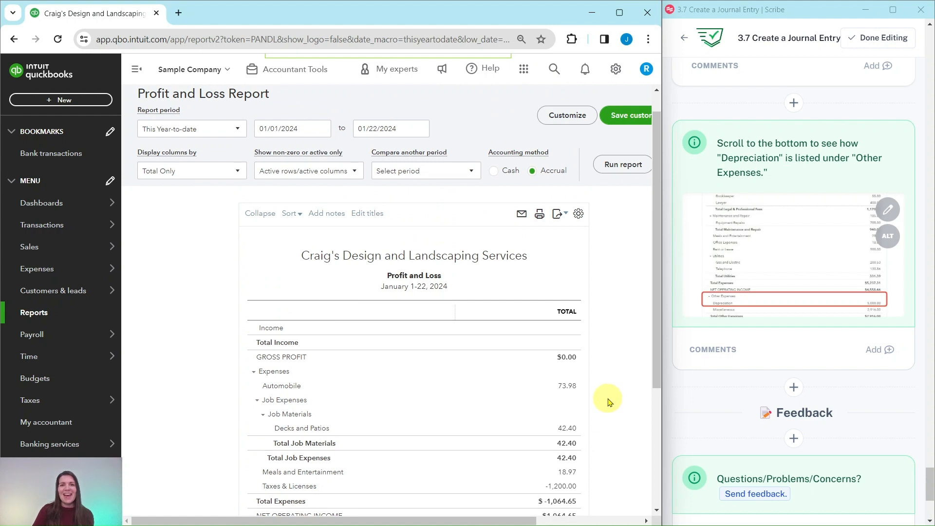
pyautogui.scroll(-1, 612, 404)
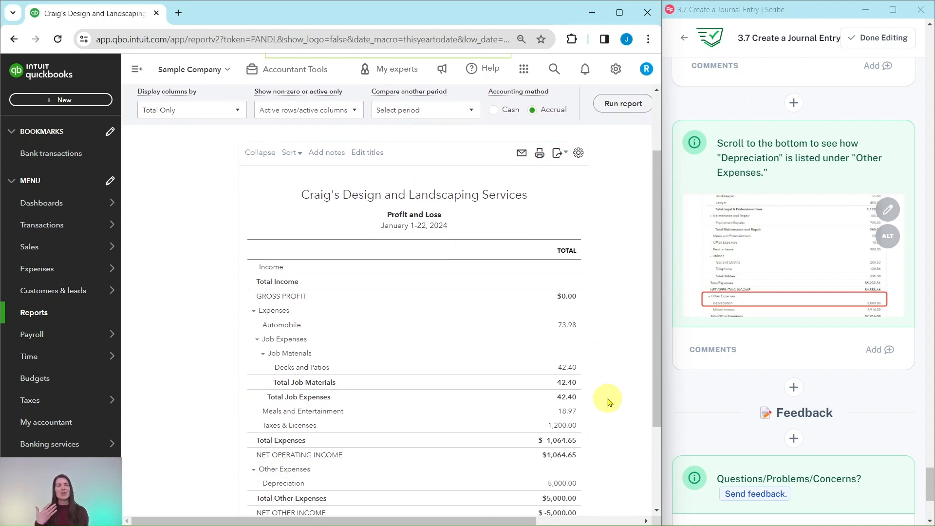